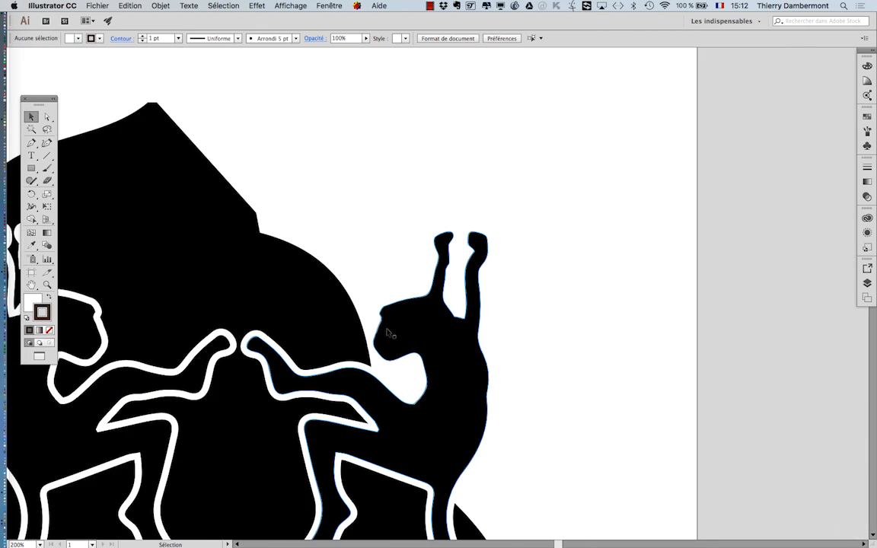
- Open the Layers panel
left_click_drag(231, 265, 388, 183)
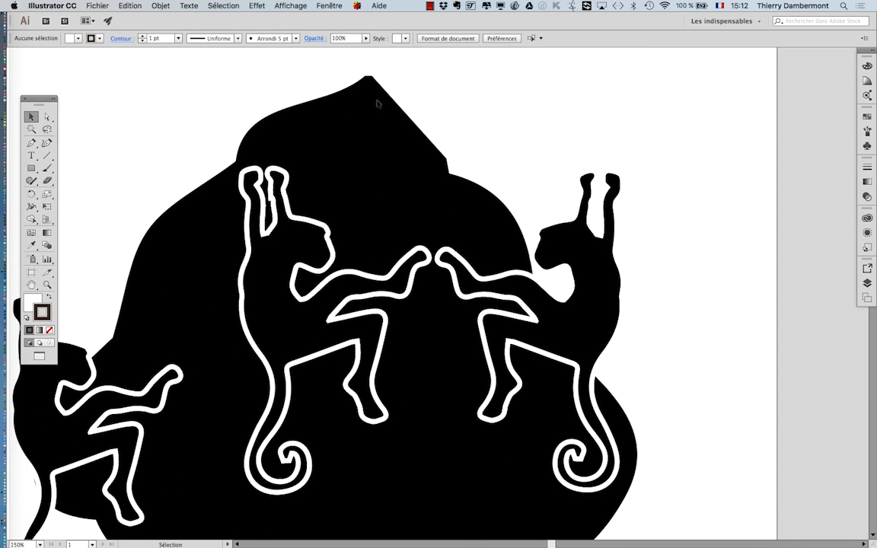
scroll(380, 100, "up", 3)
scroll(399, 116, "down", 5)
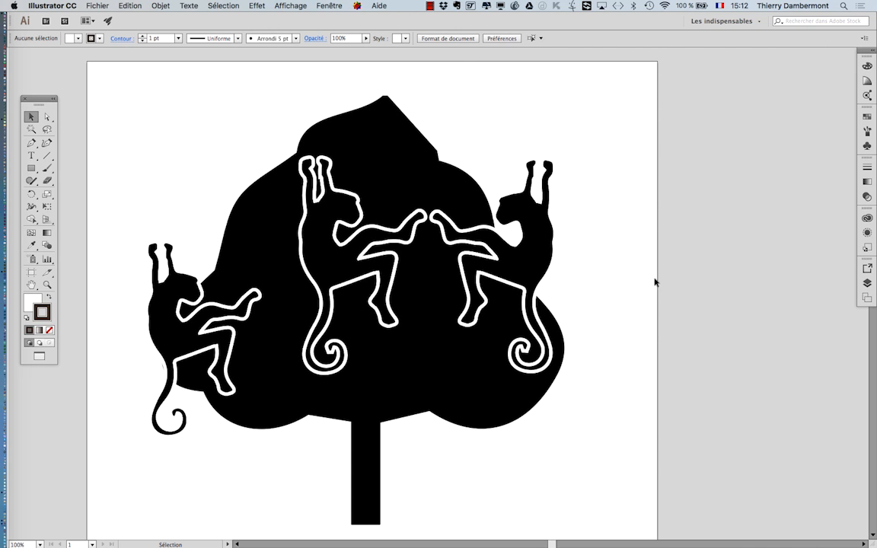
left_click(336, 7)
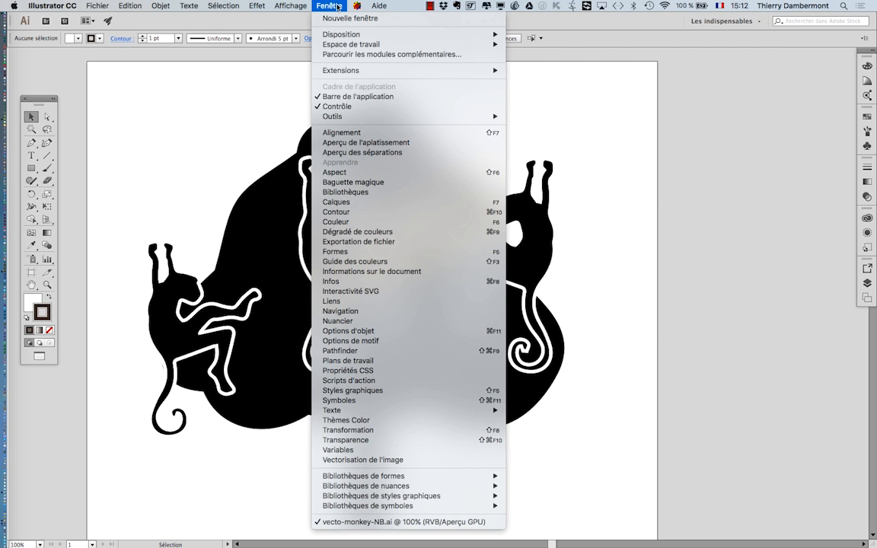
left_click(369, 204)
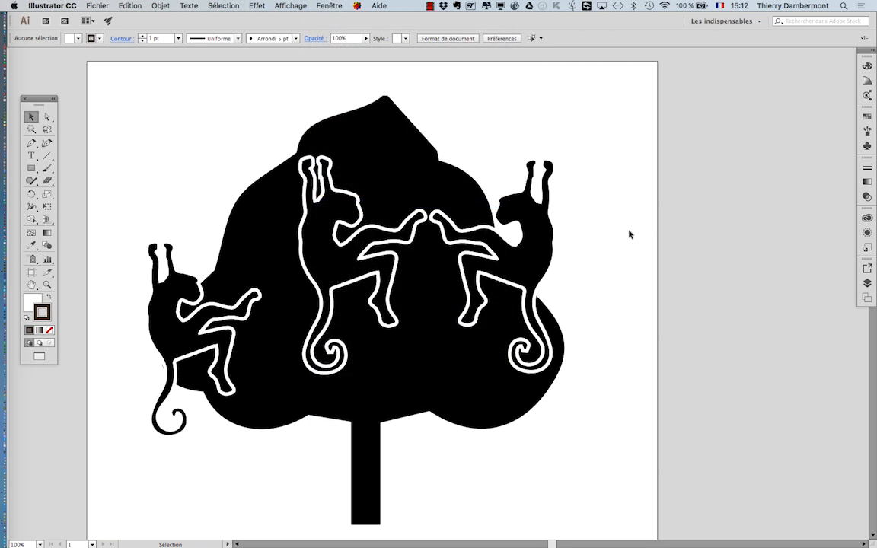
- Float the Layers panel over the artboard, close the Artboards panel and enlarge the Layers panel
left_click_drag(776, 263, 518, 80)
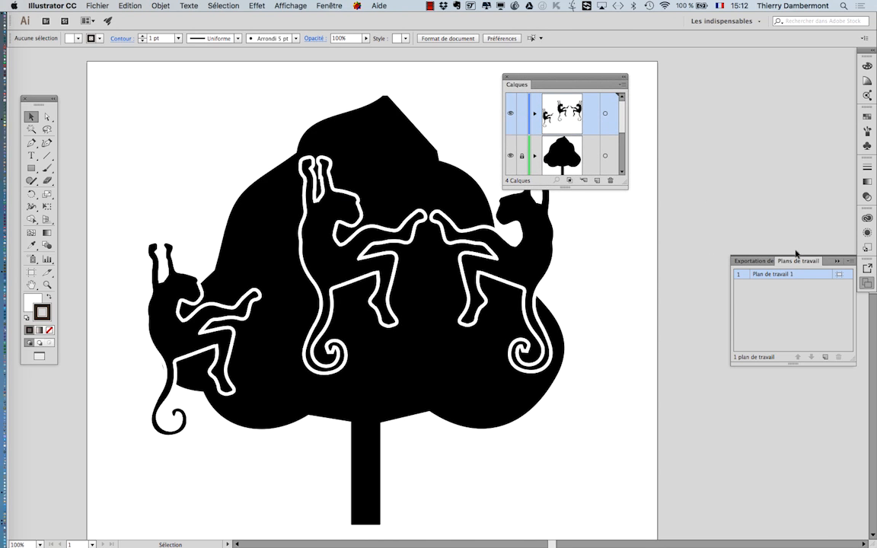
left_click(837, 262)
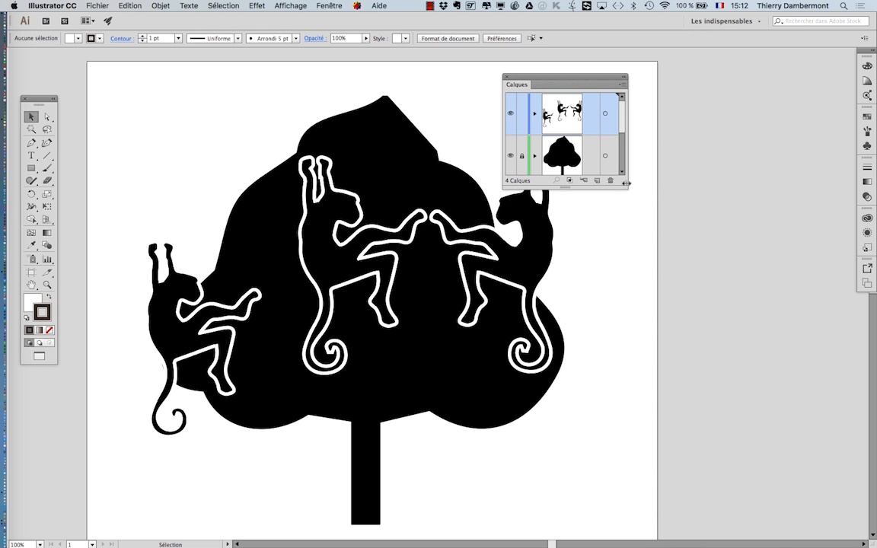
left_click_drag(623, 183, 750, 390)
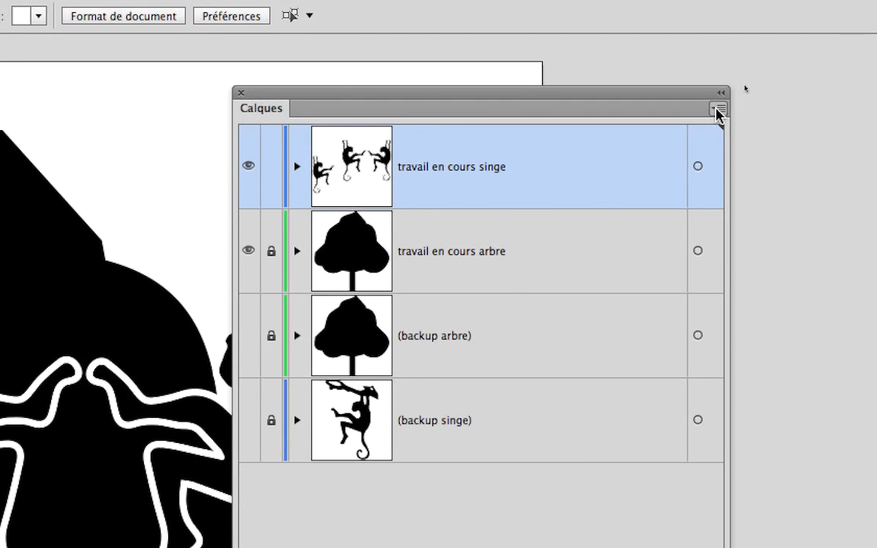
- Open the Layers panel options to review the row size and thumbnail settings without applying them
left_click(717, 111)
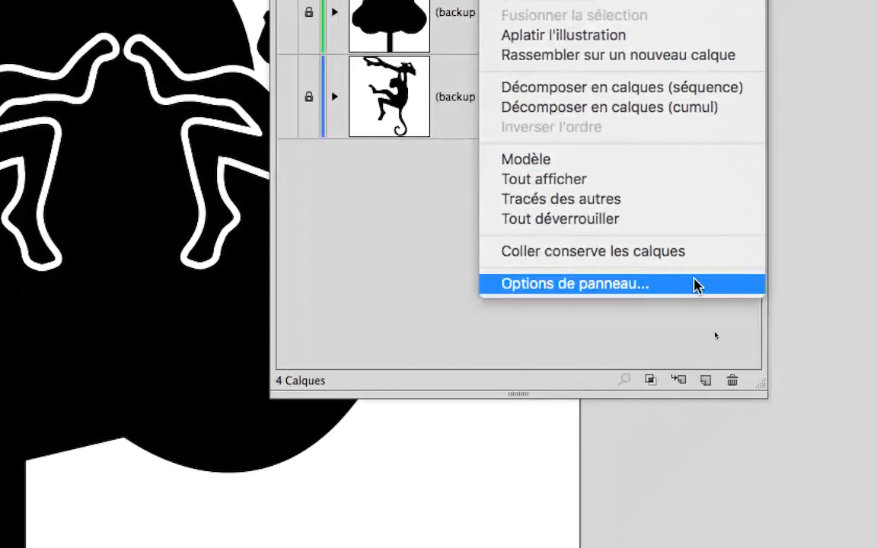
left_click(684, 284)
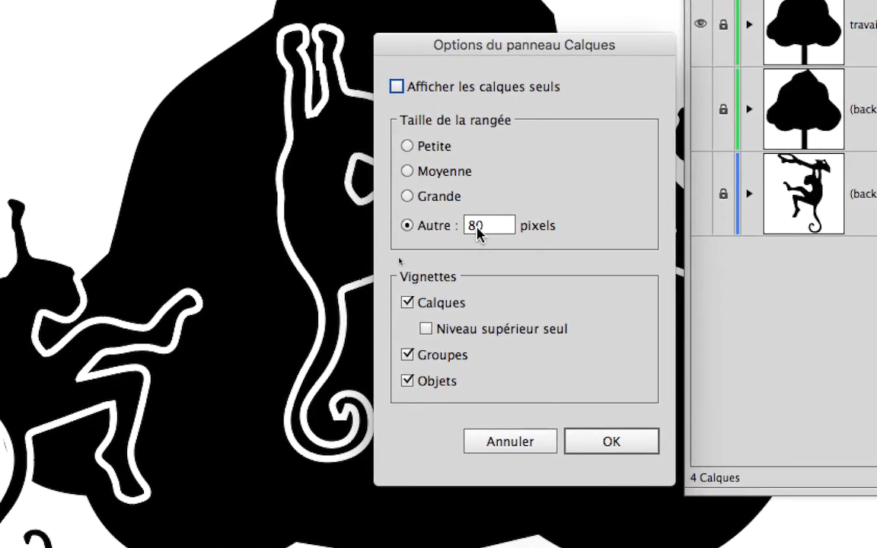
left_click(499, 236)
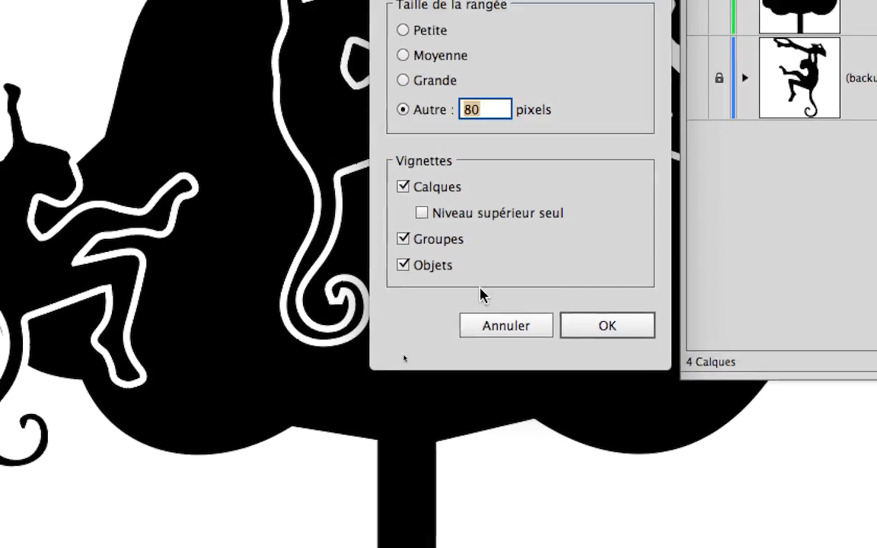
left_click(487, 438)
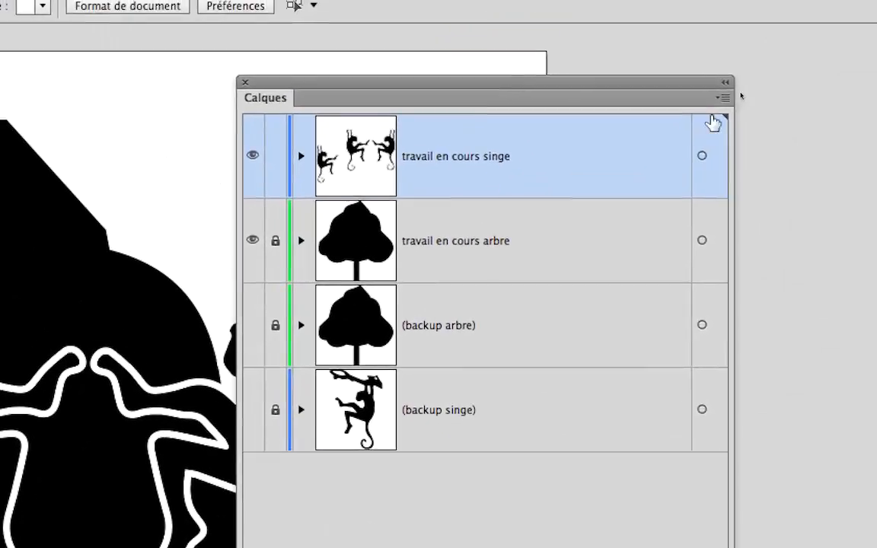
left_click(723, 97)
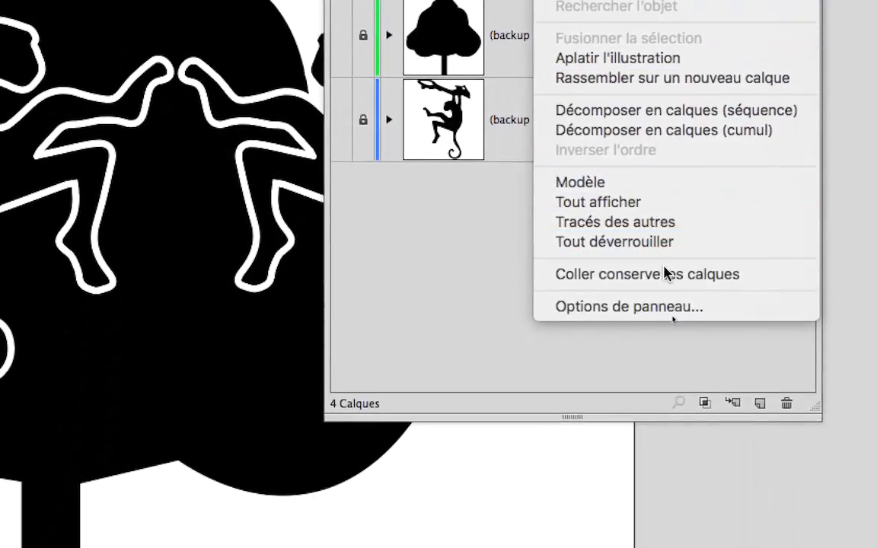
left_click(663, 278)
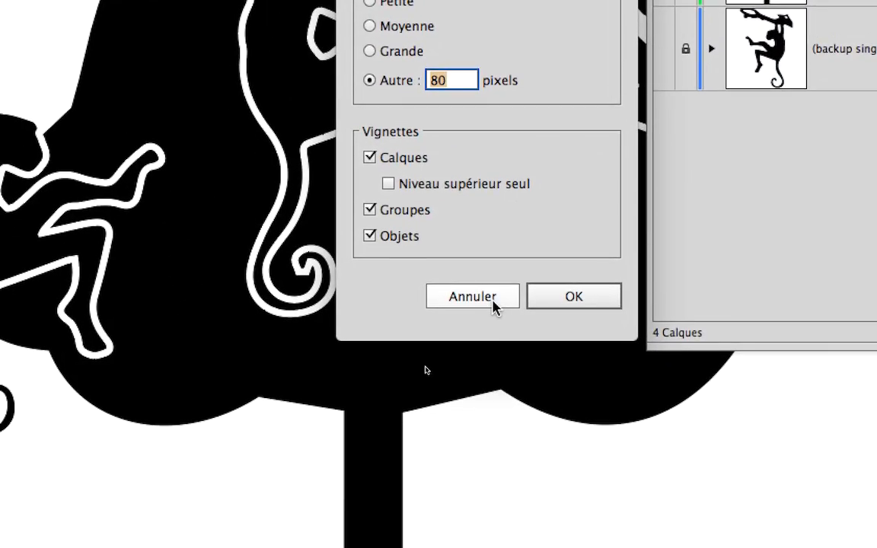
left_click(509, 542)
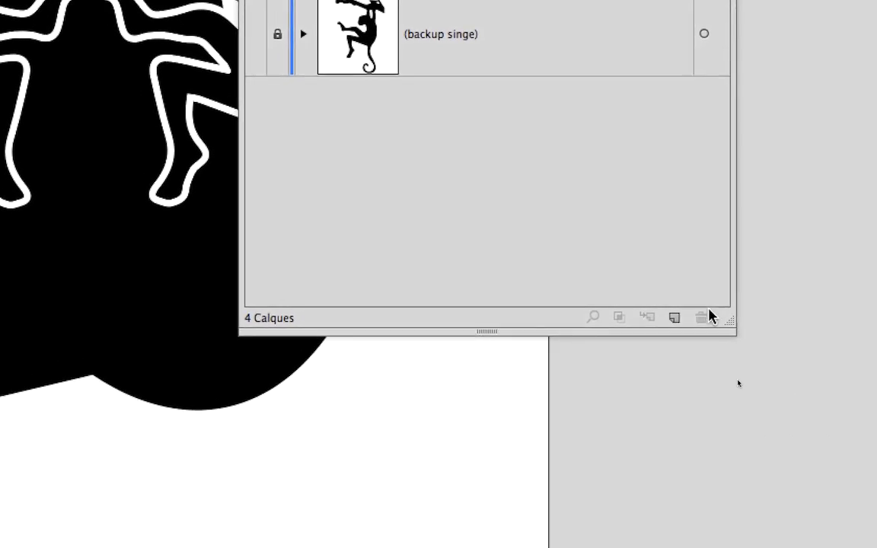
- Resize the Layers panel and apply its panel options with a custom row size of 80 pixels
left_click_drag(829, 447, 674, 356)
left_click_drag(663, 283, 685, 276)
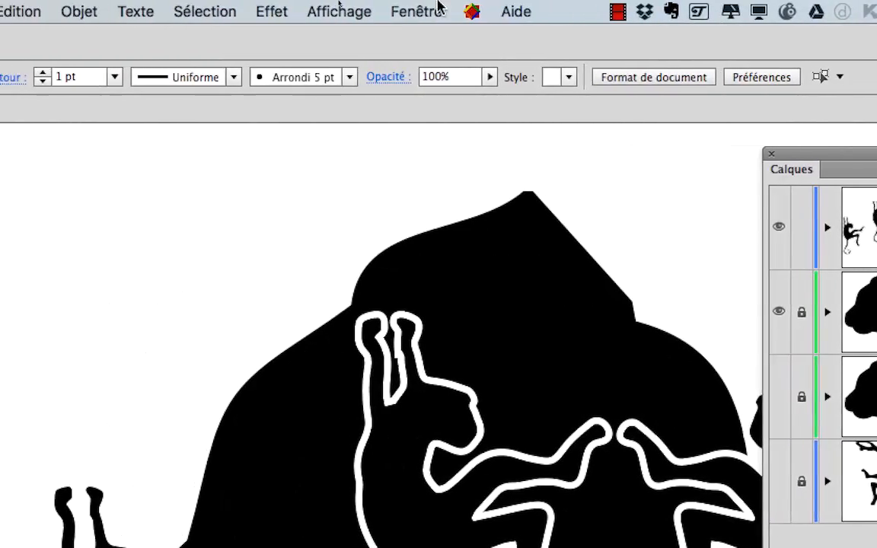
left_click(432, 9)
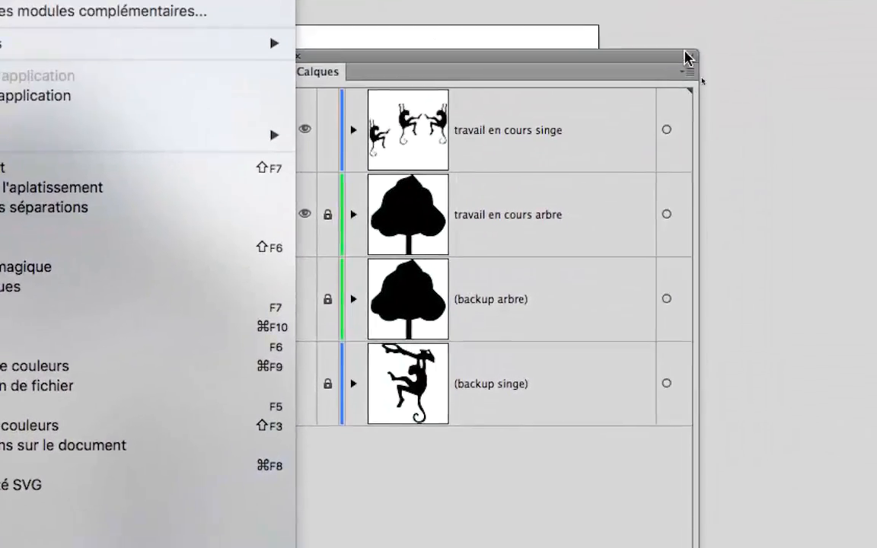
left_click(689, 58)
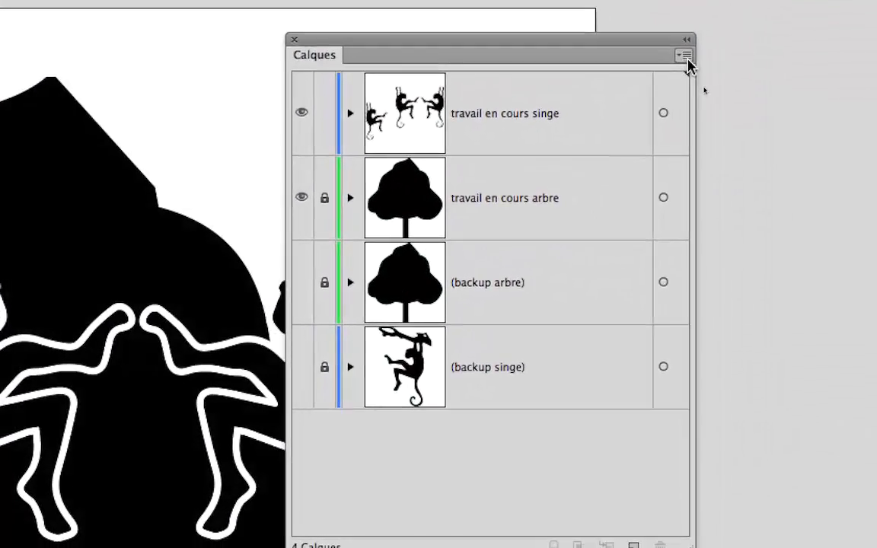
left_click(687, 70)
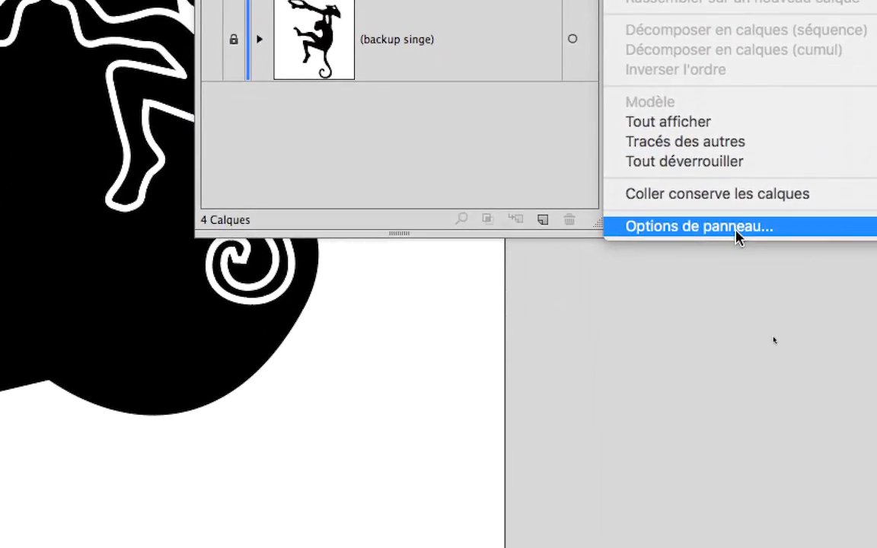
left_click(737, 236)
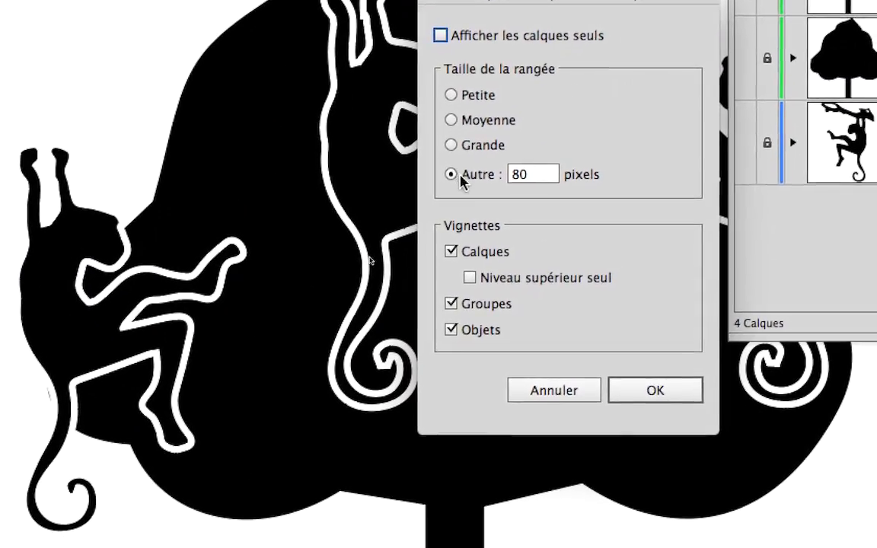
left_click_drag(383, 109, 334, 104)
left_click(639, 394)
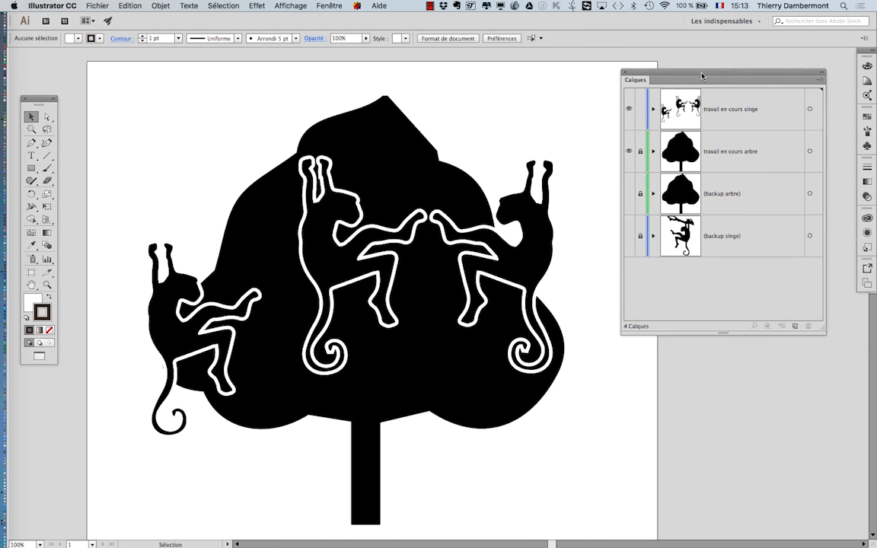
left_click_drag(711, 79, 684, 78)
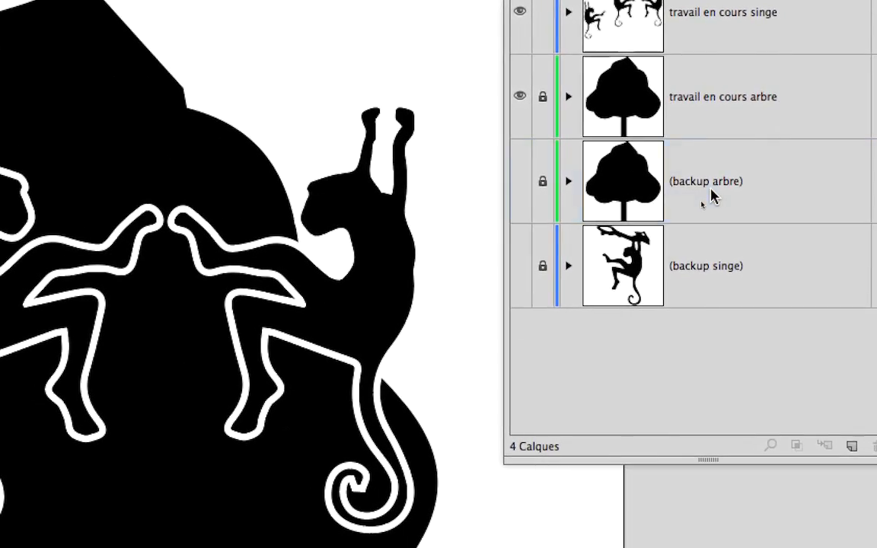
- Expand the backup arbre and backup singe layers to inspect their contents, then collapse them again
left_click(692, 225)
left_click(661, 184)
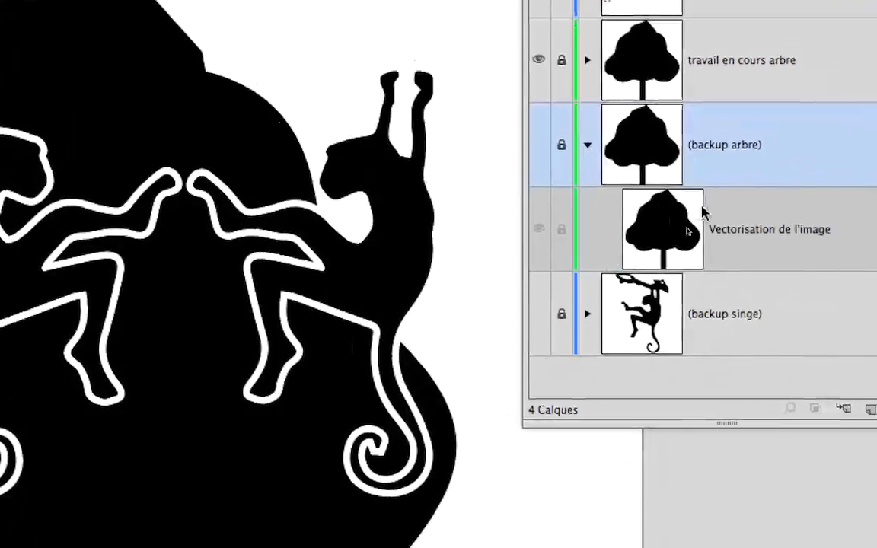
left_click(819, 265)
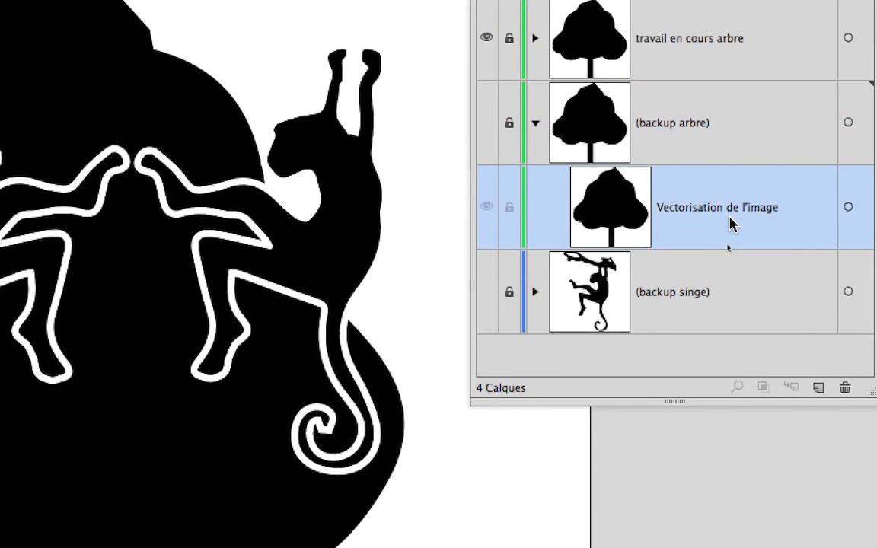
left_click(698, 247)
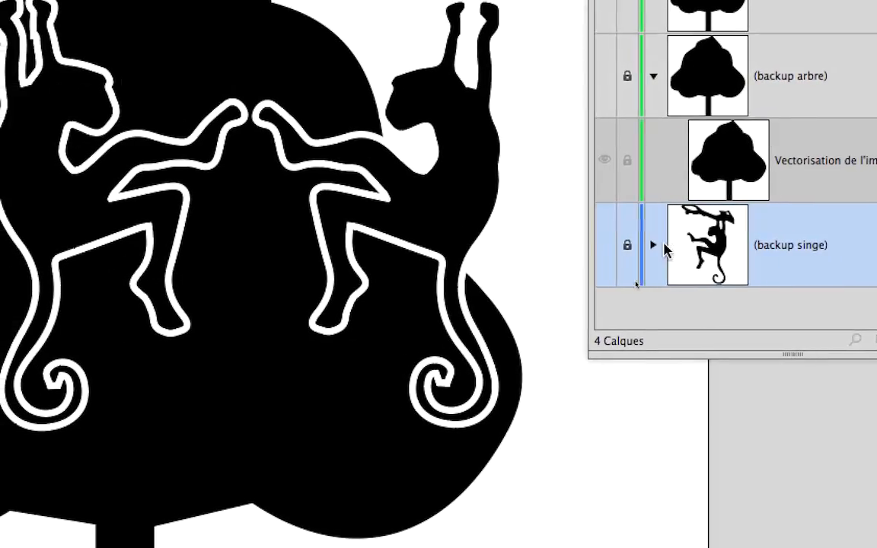
left_click(660, 245)
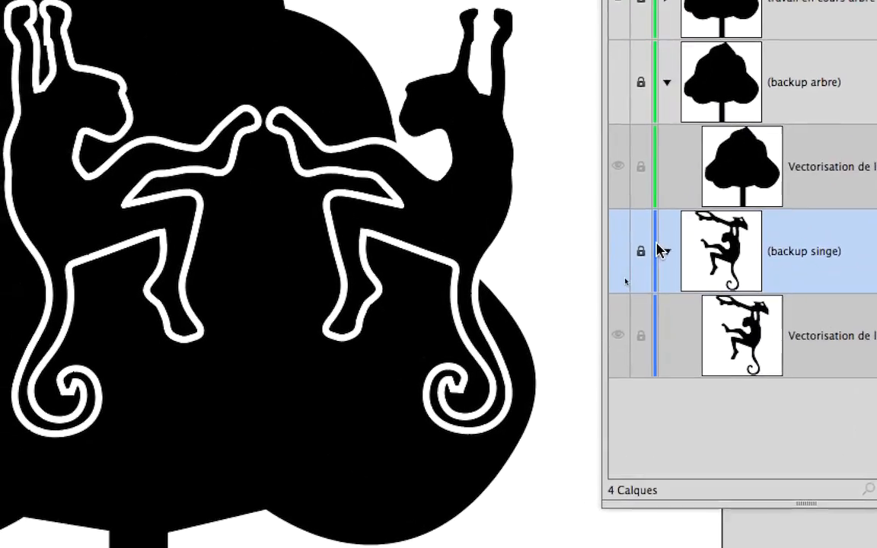
left_click(660, 248)
left_click(660, 78)
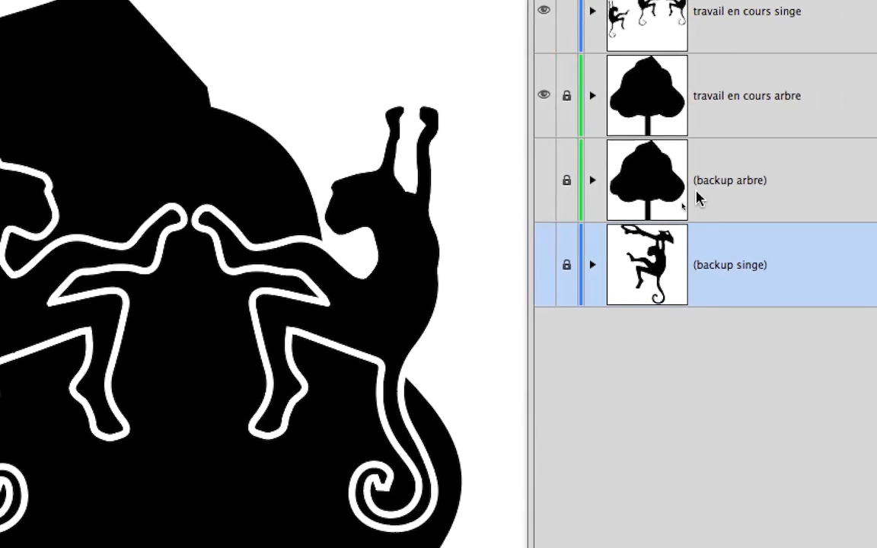
left_click(769, 95)
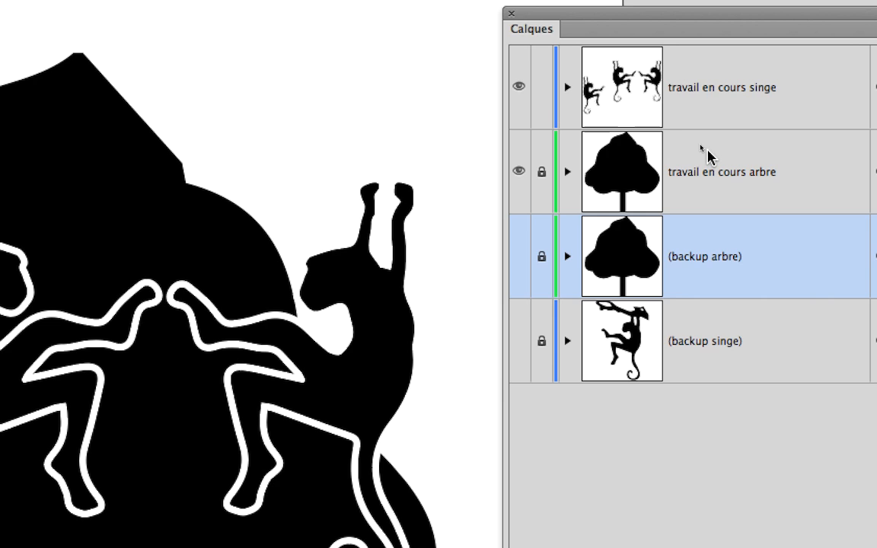
left_click(709, 120)
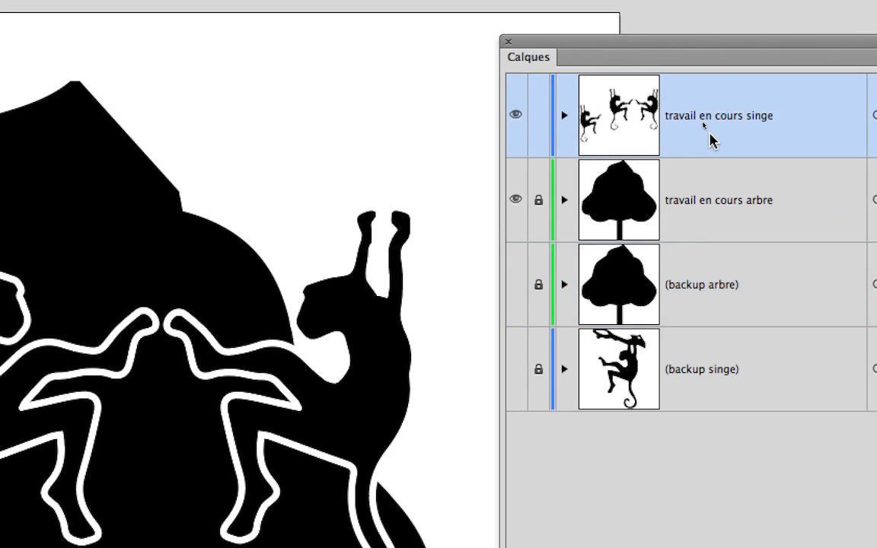
left_click(708, 156)
left_click(709, 196)
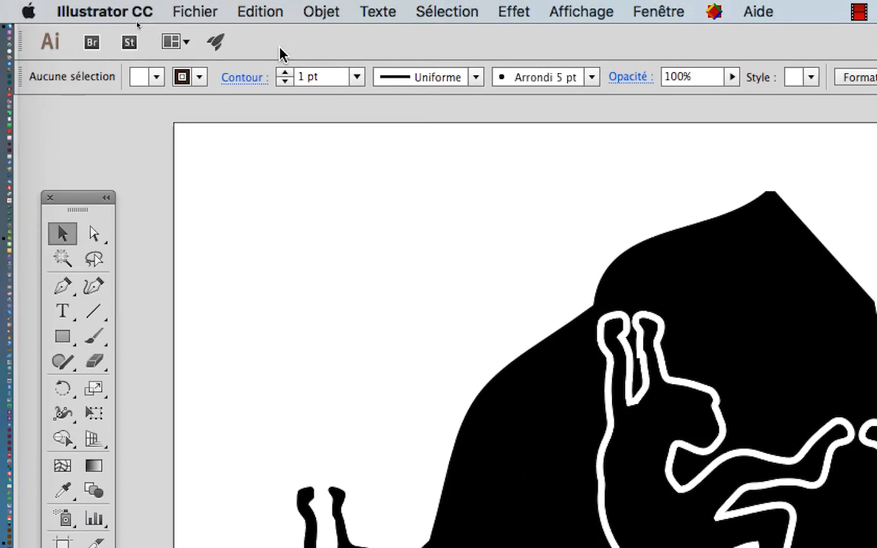
- Save the document under the new name vecto-monkey-B01.ai in the B1C2 AI folder
left_click(216, 12)
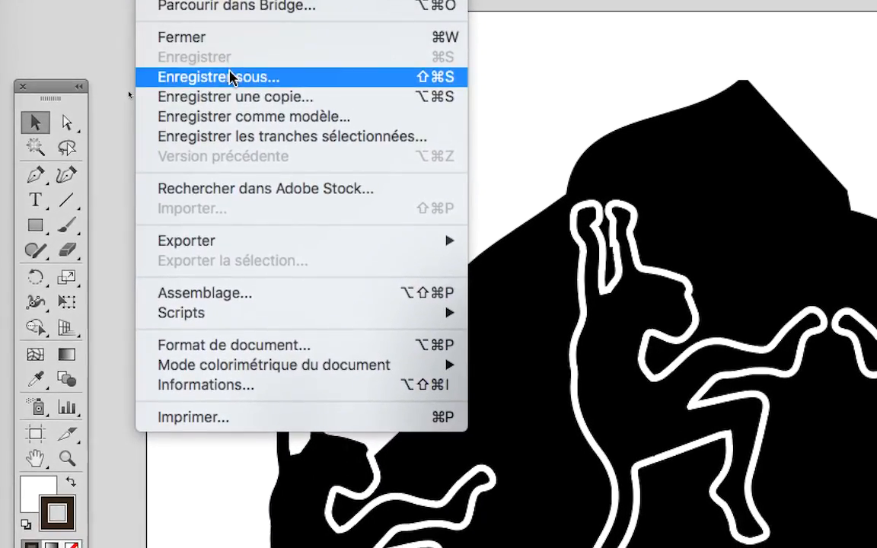
left_click(243, 138)
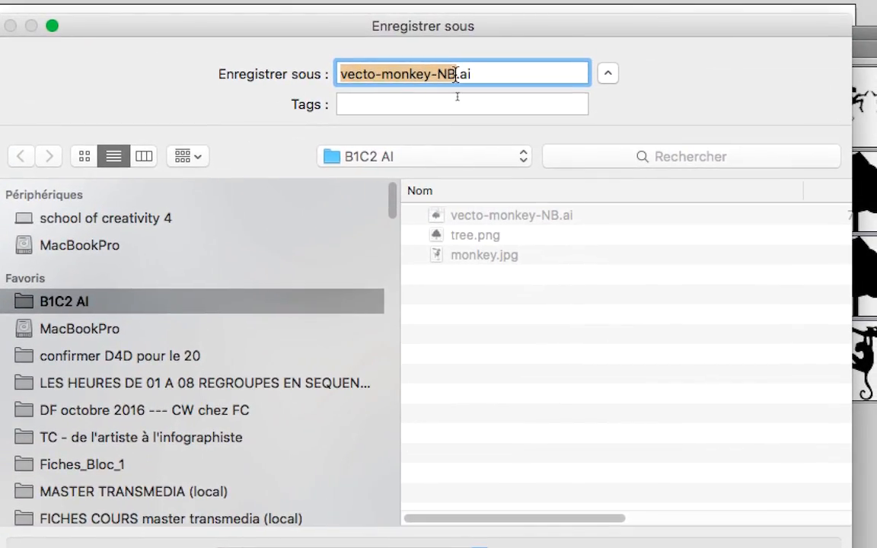
left_click(456, 74)
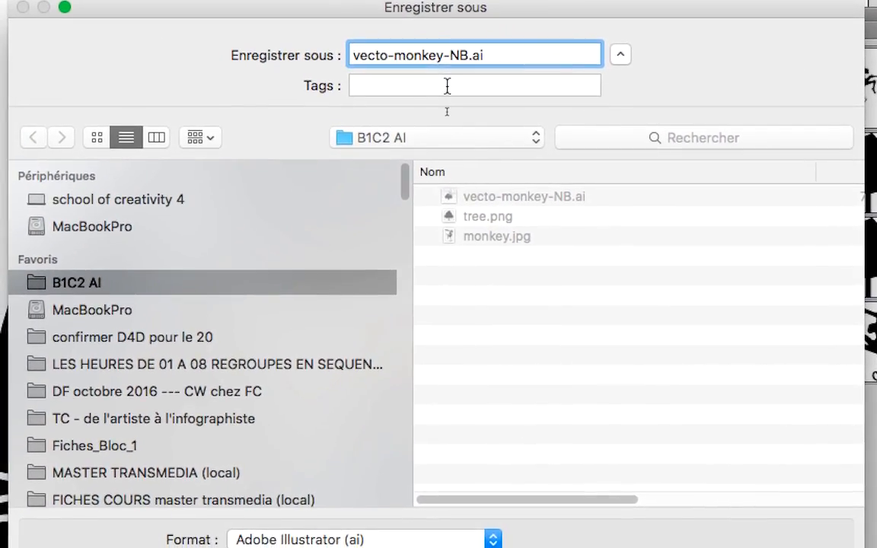
type("-")
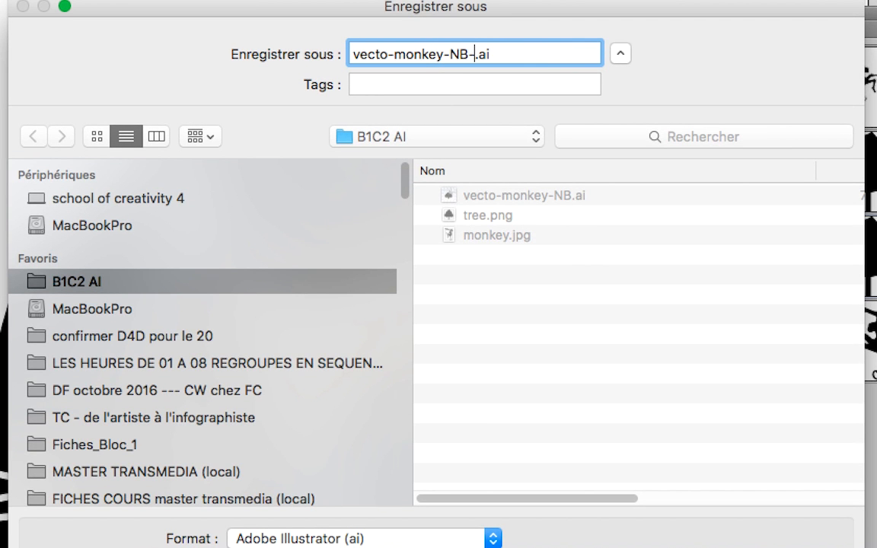
key("BackSpace")
key("BackSpace")
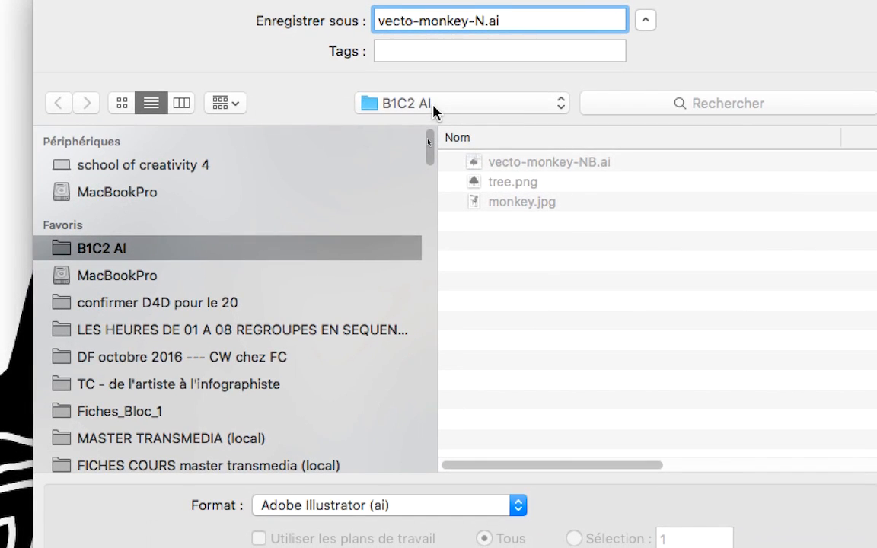
left_click(413, 142)
left_click(437, 110)
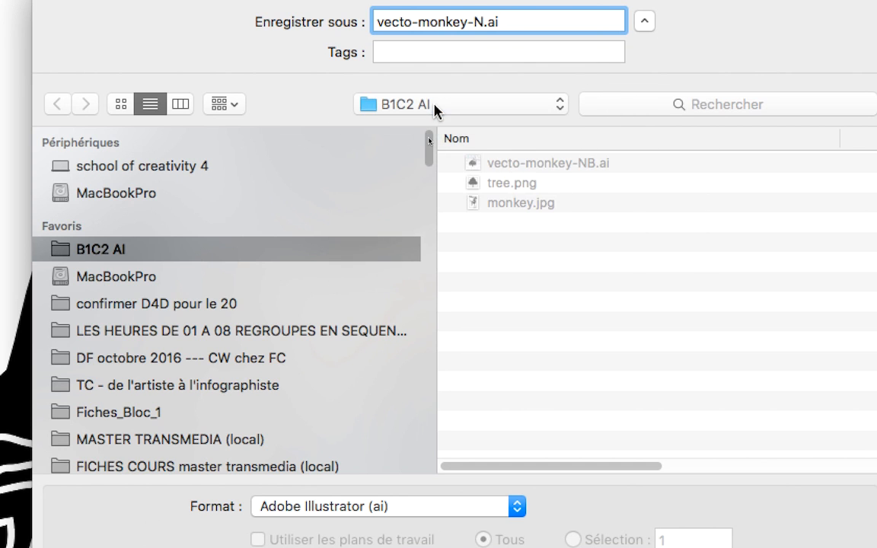
key("BackSpace")
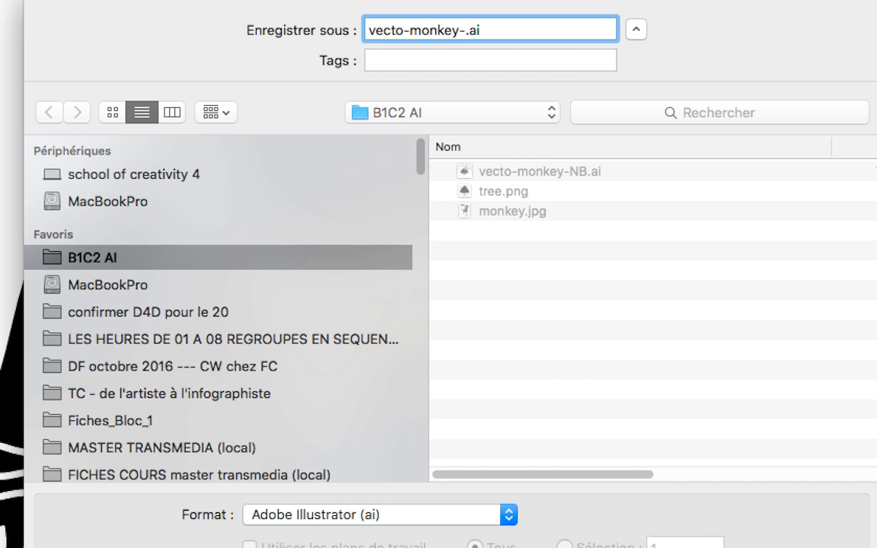
type("B01")
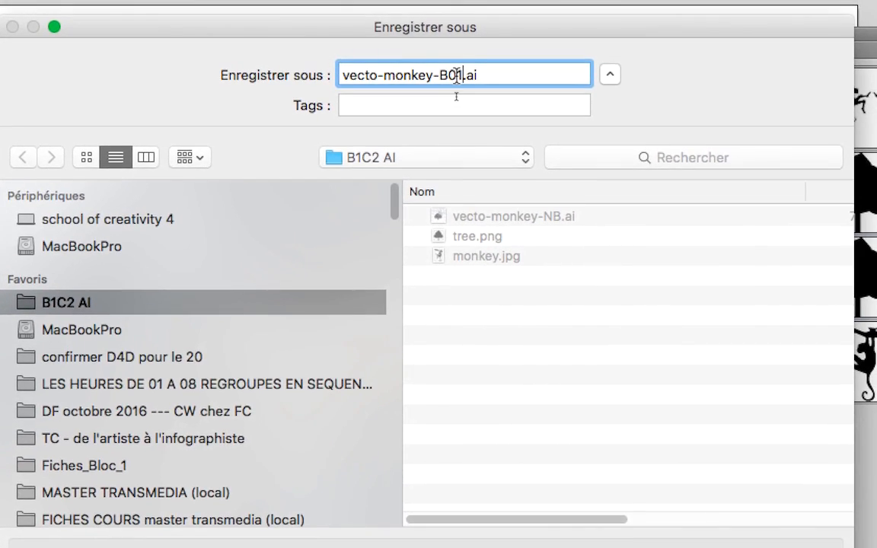
double_click(457, 75)
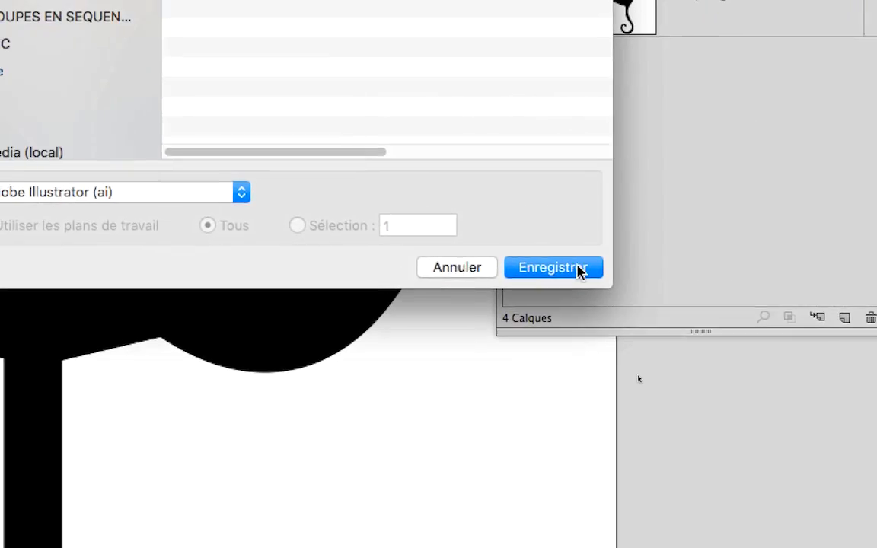
left_click(579, 267)
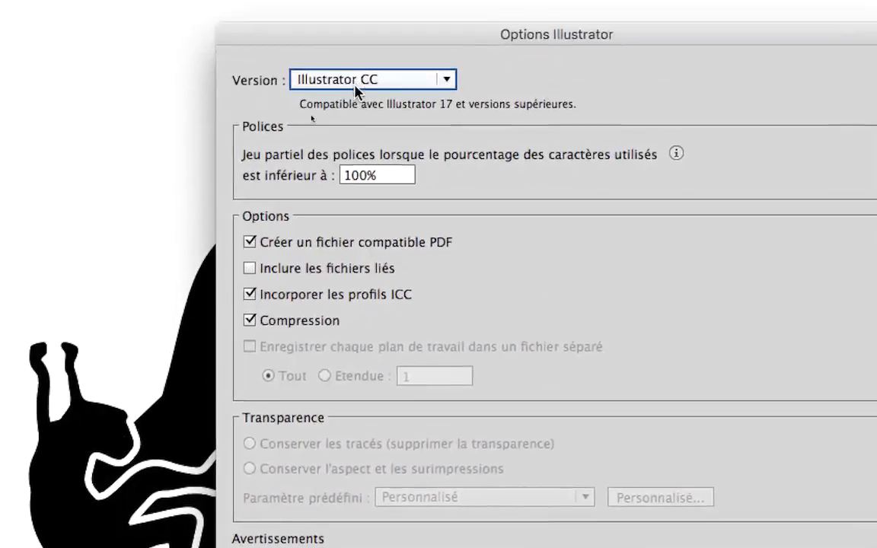
- Browse the legacy version formats, keep the version at Illustrator CC, and confirm the Illustrator save options
left_click(355, 86)
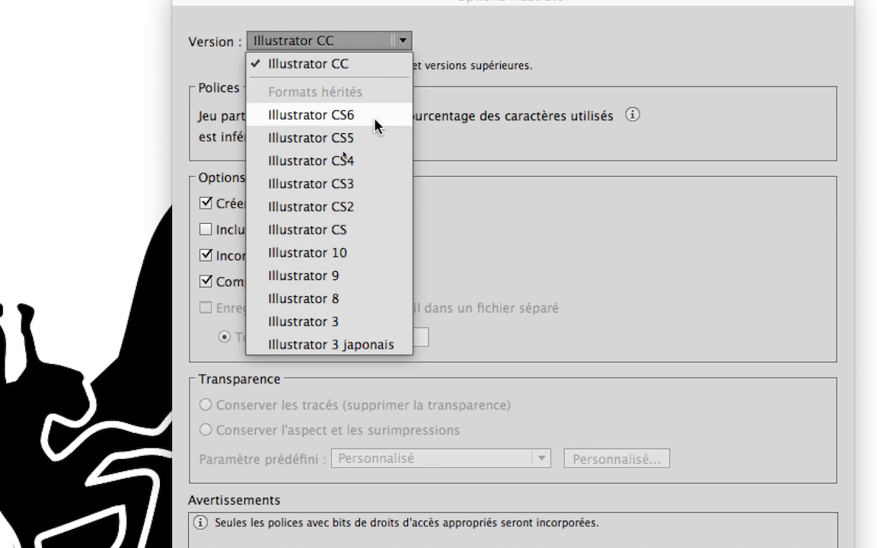
left_click(383, 63)
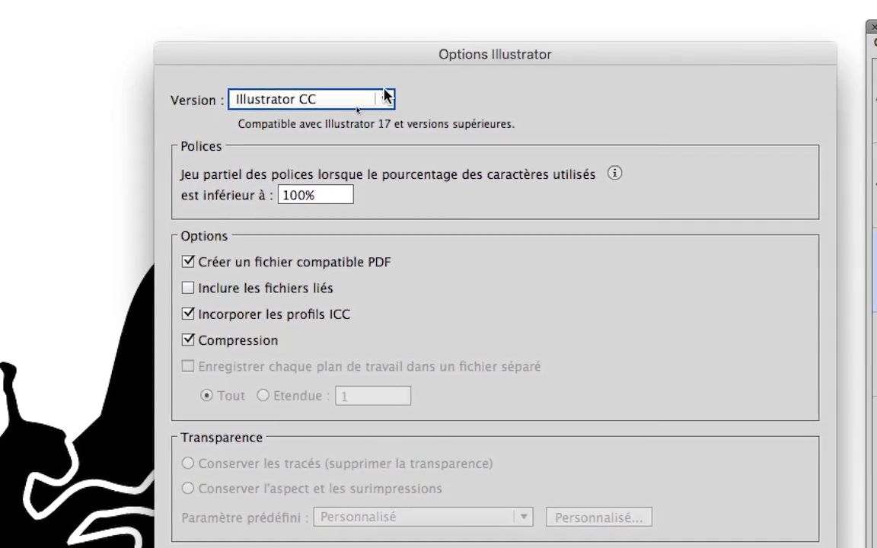
left_click(386, 96)
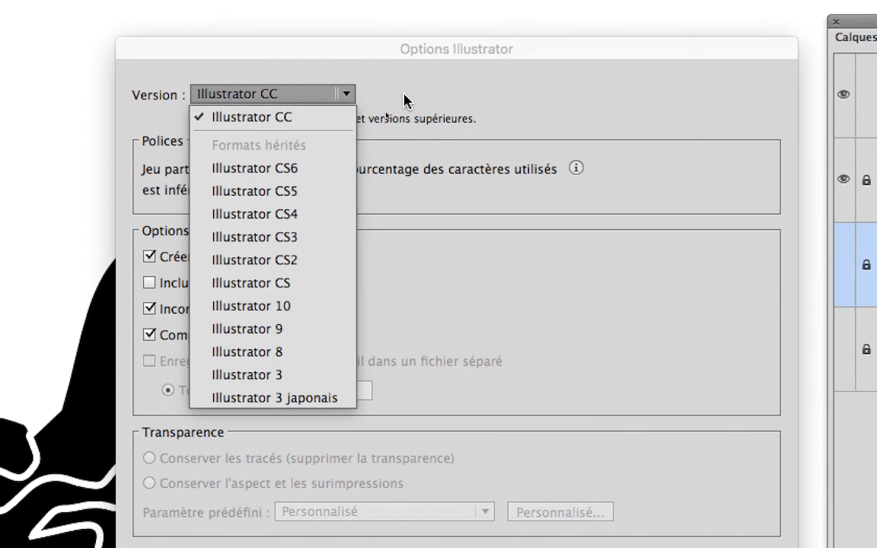
left_click(440, 100)
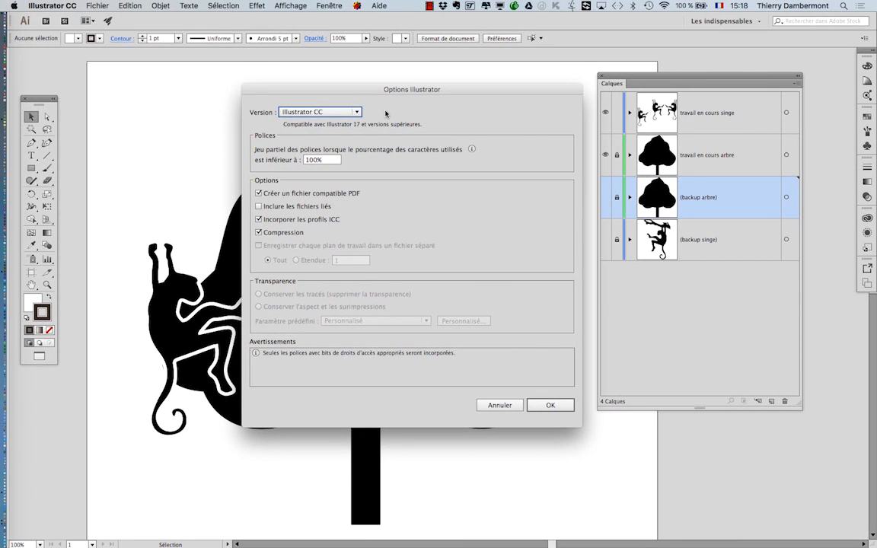
left_click(328, 99)
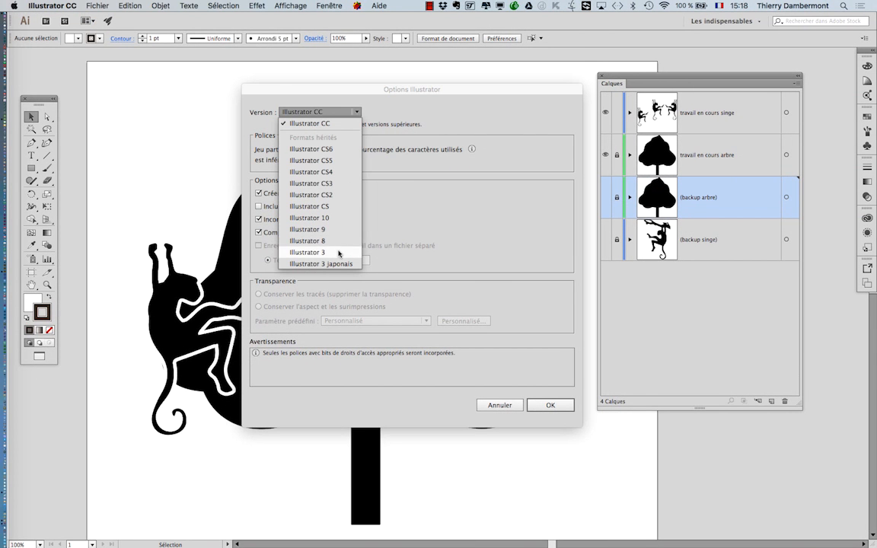
left_click(389, 107)
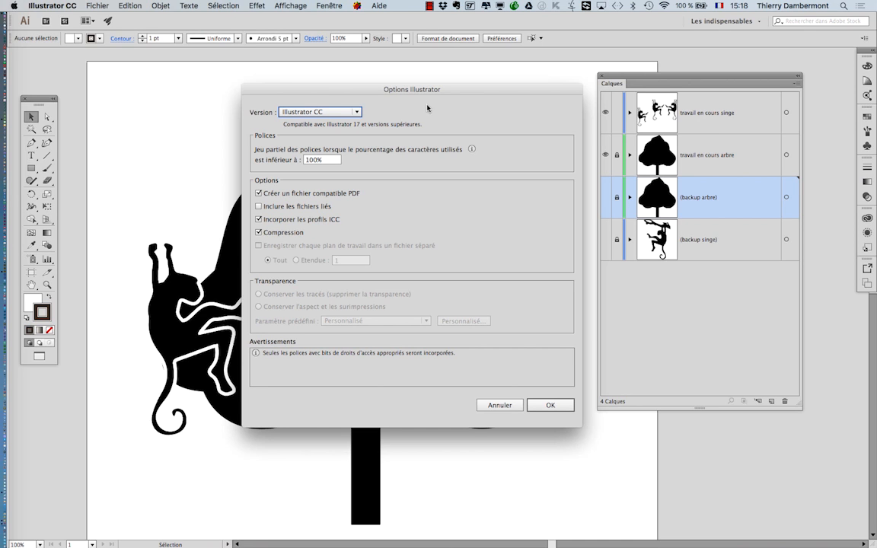
left_click(547, 407)
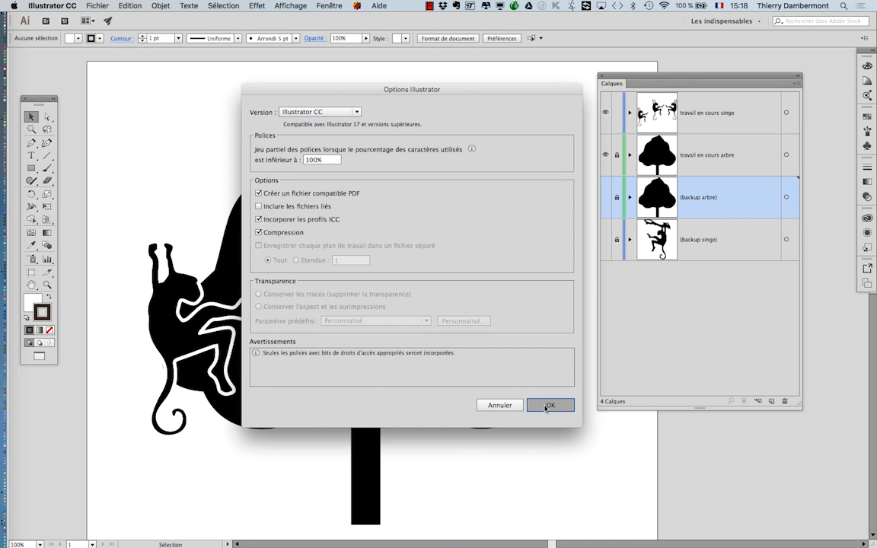